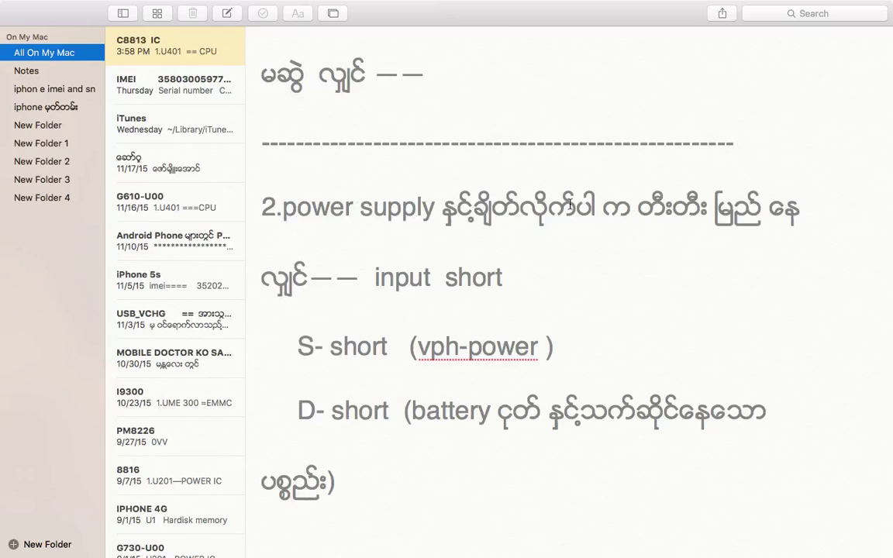
Step: Highlight the power-supply symptom phrase and 'input short', then switch to the phone schematic
left_click_drag(637, 204, 784, 206)
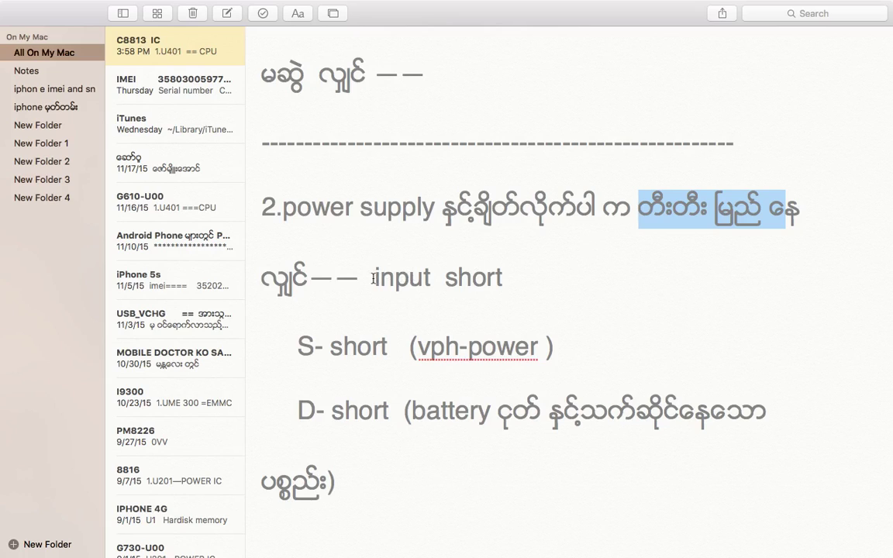
left_click_drag(373, 277, 513, 279)
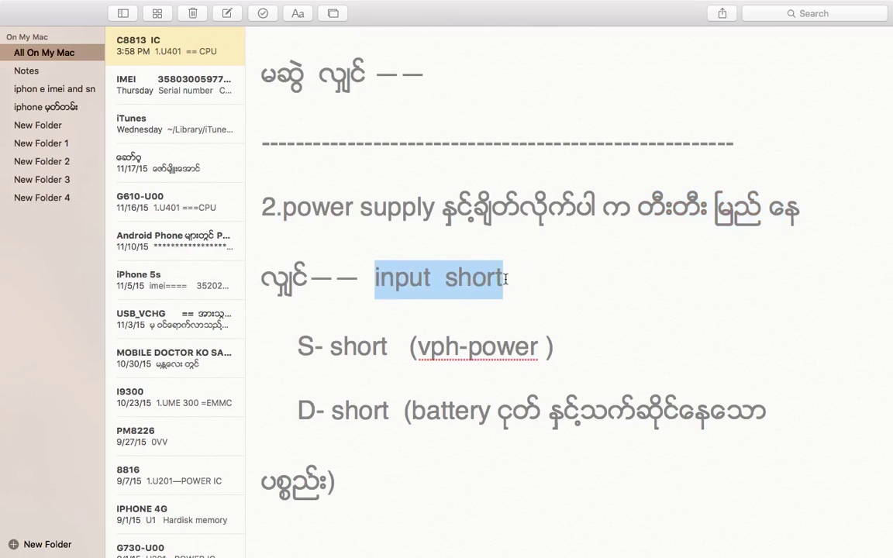
key("super+Tab")
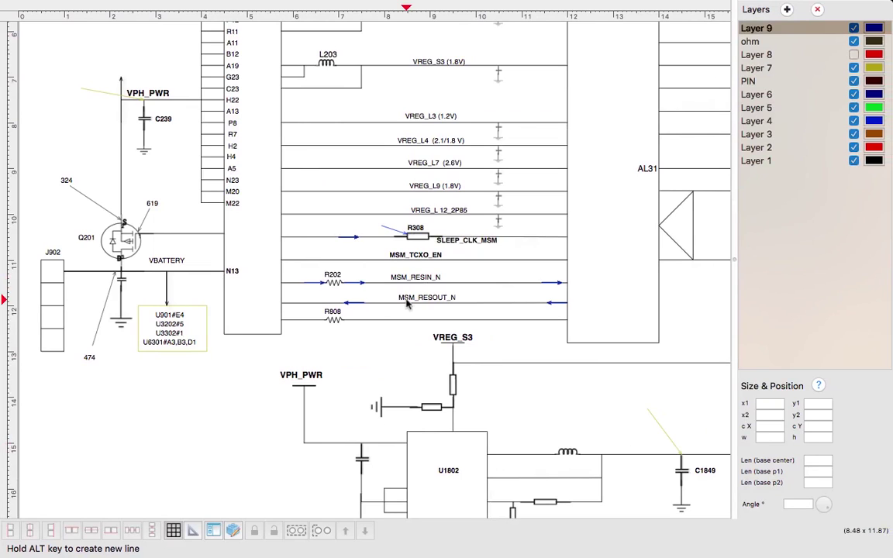
scroll(407, 304, "up", 3)
scroll(406, 304, "up", 3)
scroll(407, 303, "up", 3)
scroll(407, 303, "up", 3)
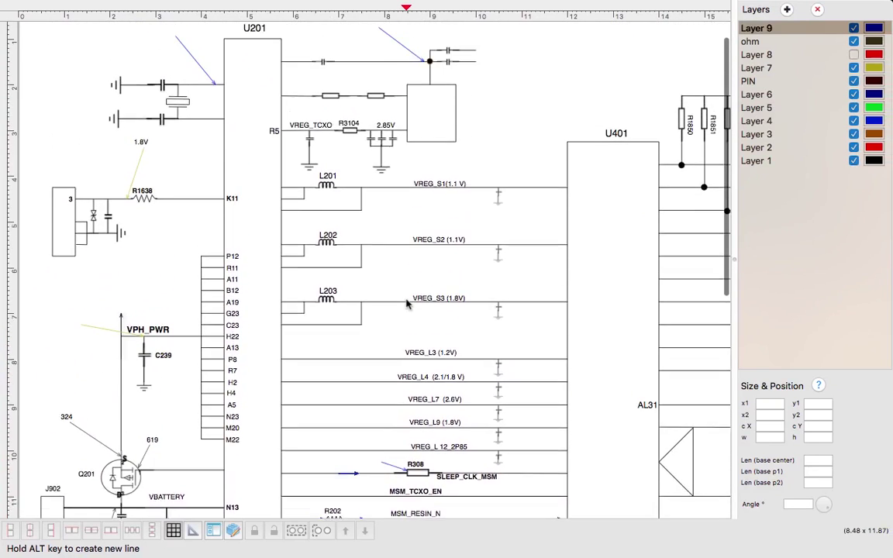
scroll(406, 304, "up", 1)
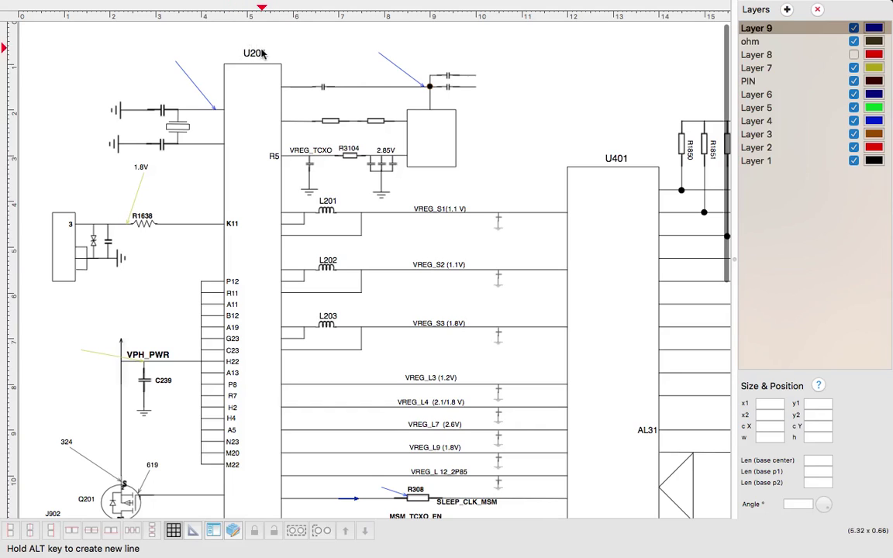
scroll(266, 253, "down", 1)
scroll(266, 253, "down", 2)
scroll(266, 253, "down", 2)
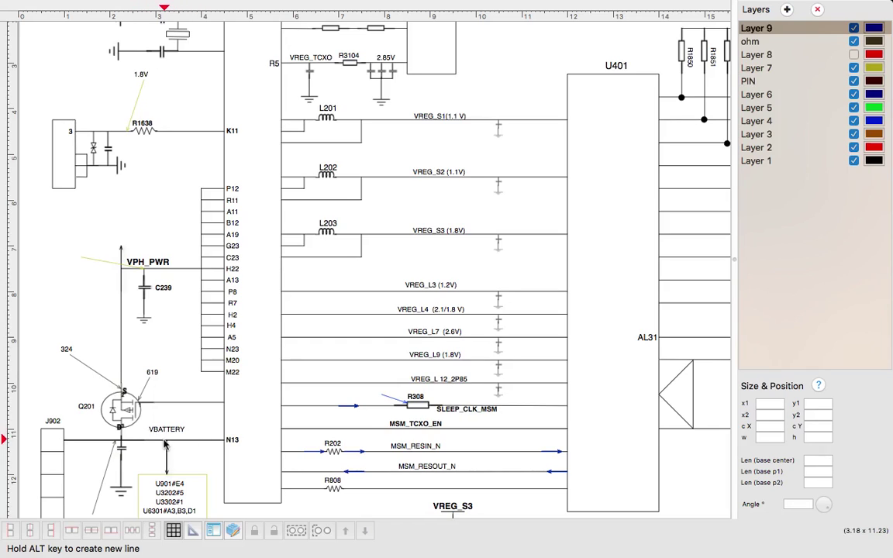
scroll(165, 443, "down", 2)
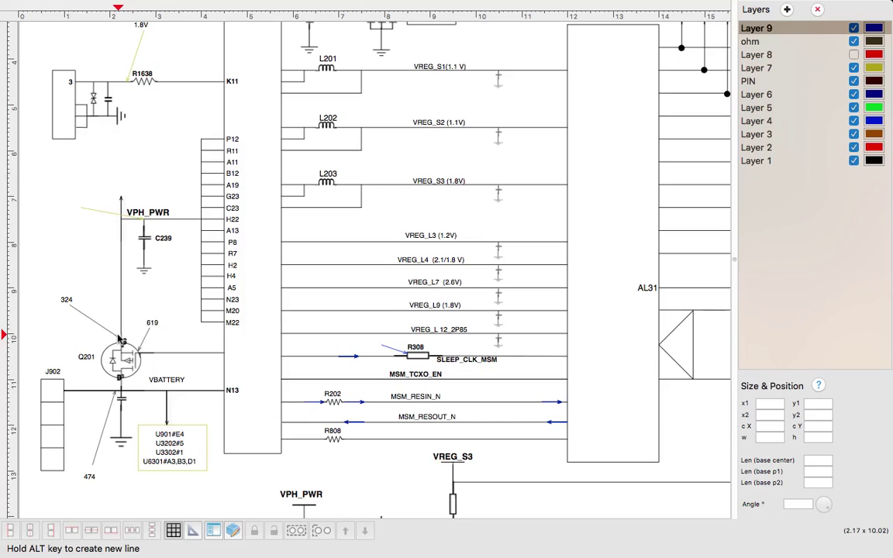
scroll(120, 339, "down", 1)
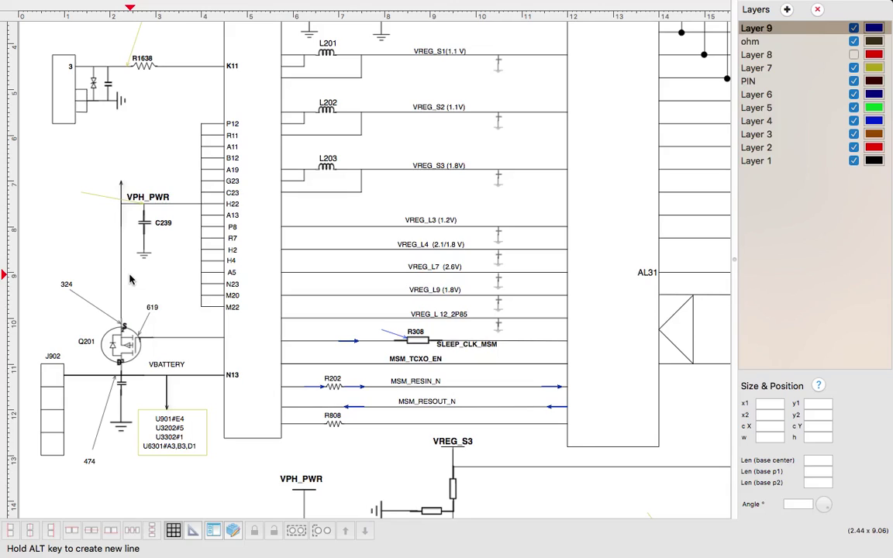
scroll(130, 280, "up", 1)
scroll(130, 280, "up", 2)
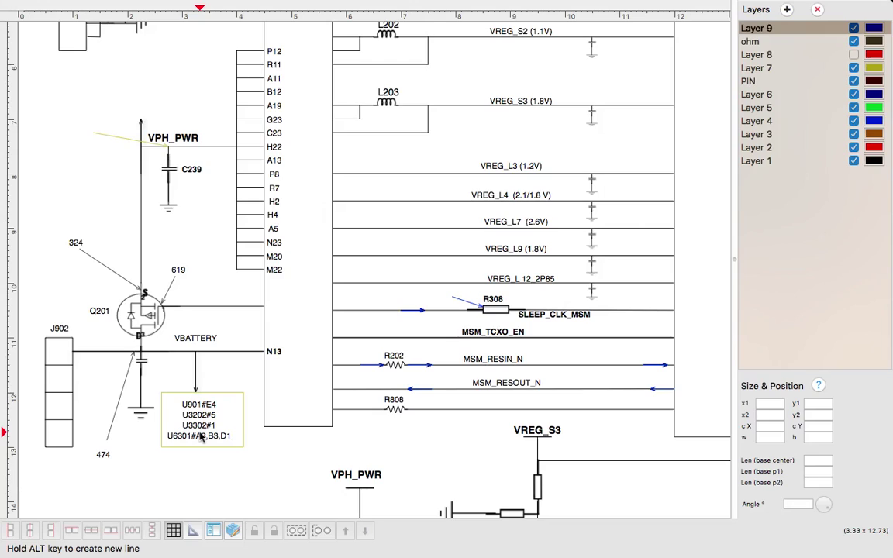
scroll(200, 438, "down", 1)
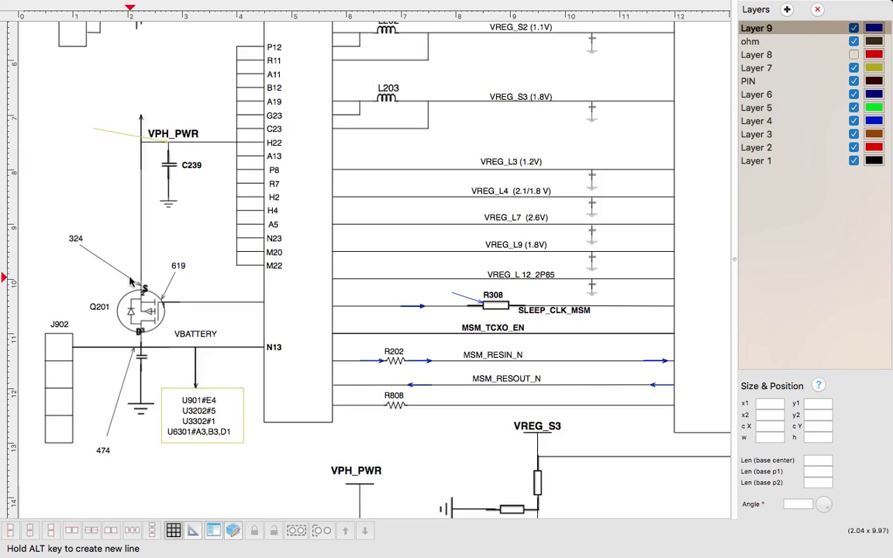
scroll(132, 281, "down", 2)
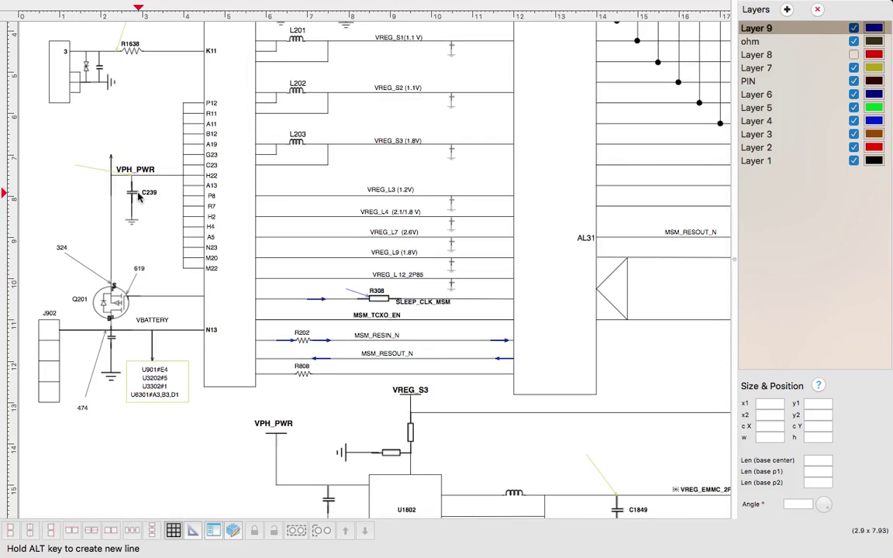